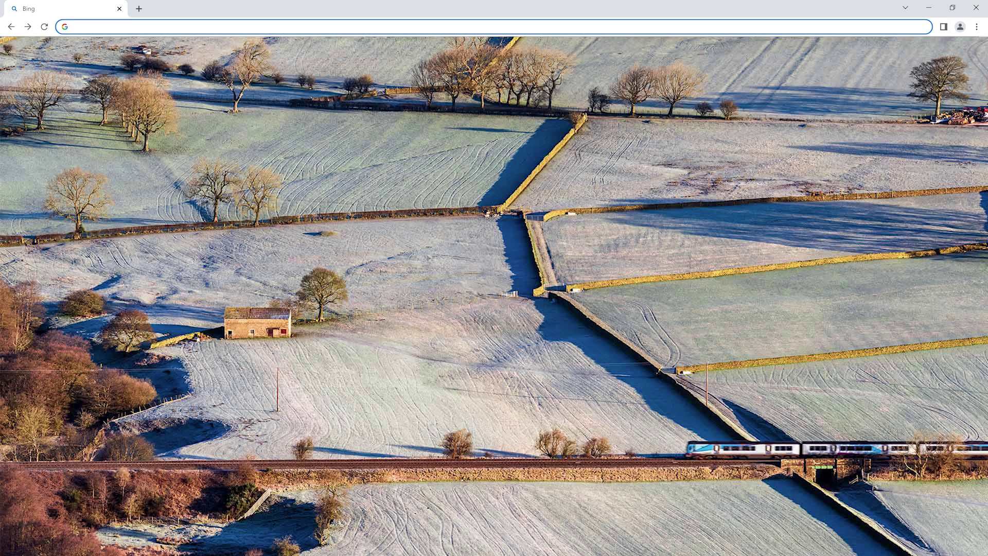
text(office.com)
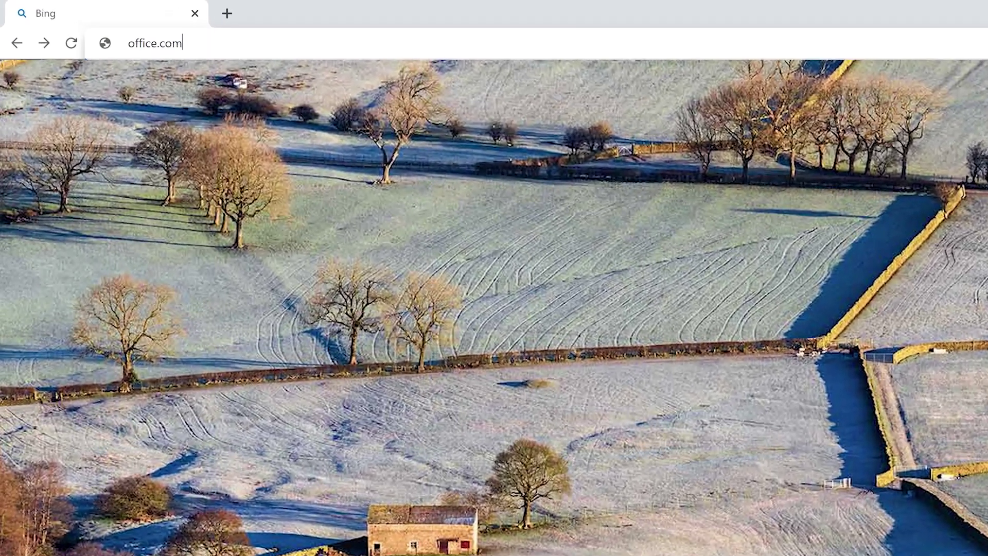
text(/)
text(launch/)
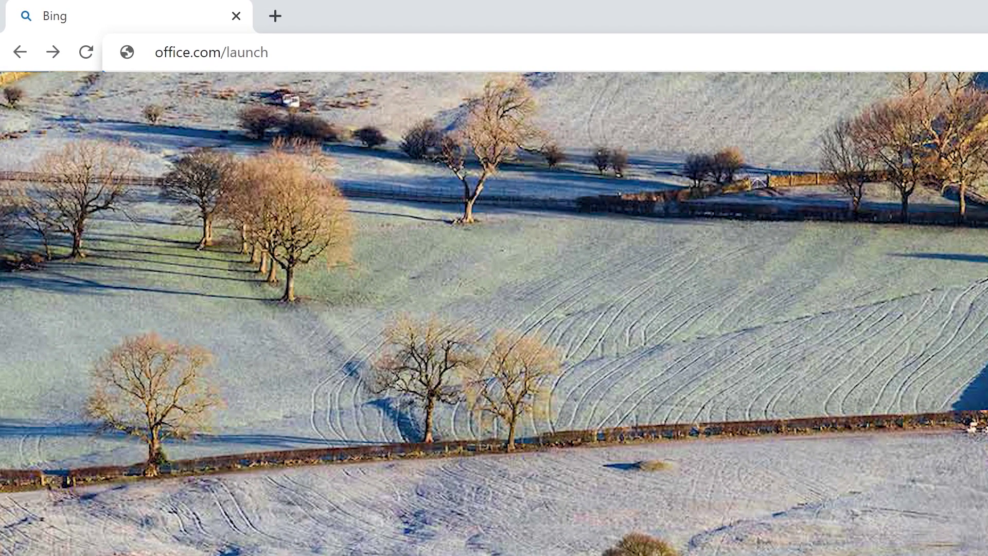
text(visio)
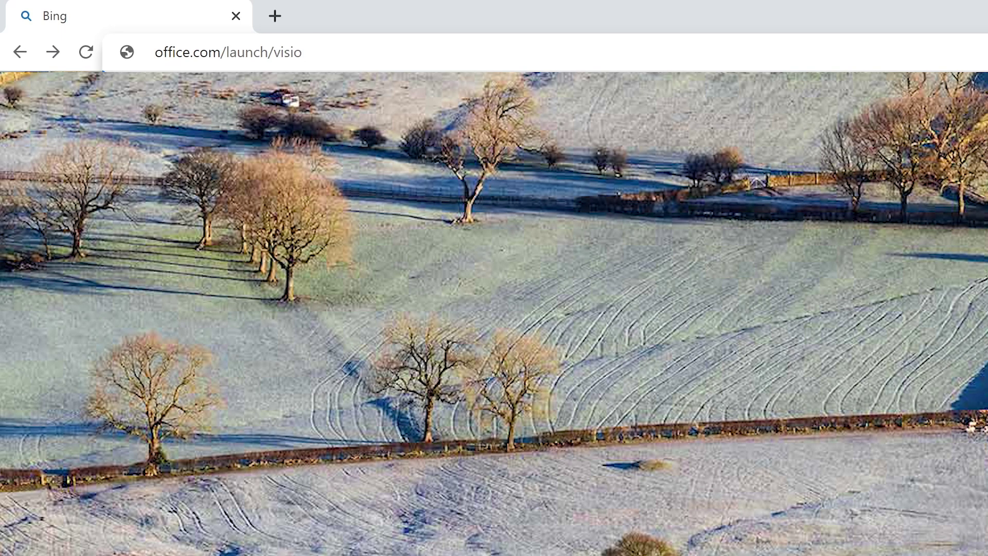
Load the Visio start page at office.com/launch/visio
key(Return)
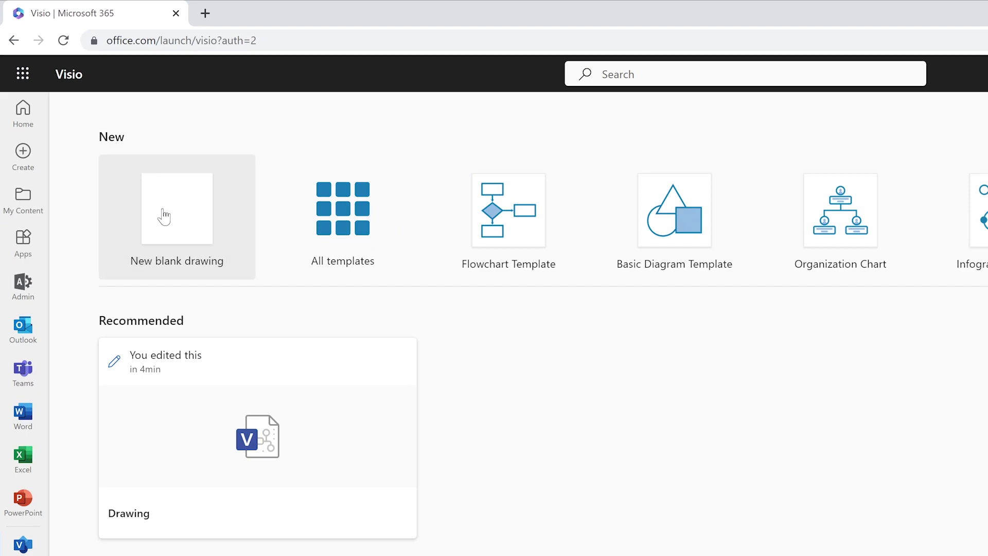
Create a blank drawing, then preview and add the Cross-Functional Flowchart Shapes set
click(164, 216)
text(cross-)
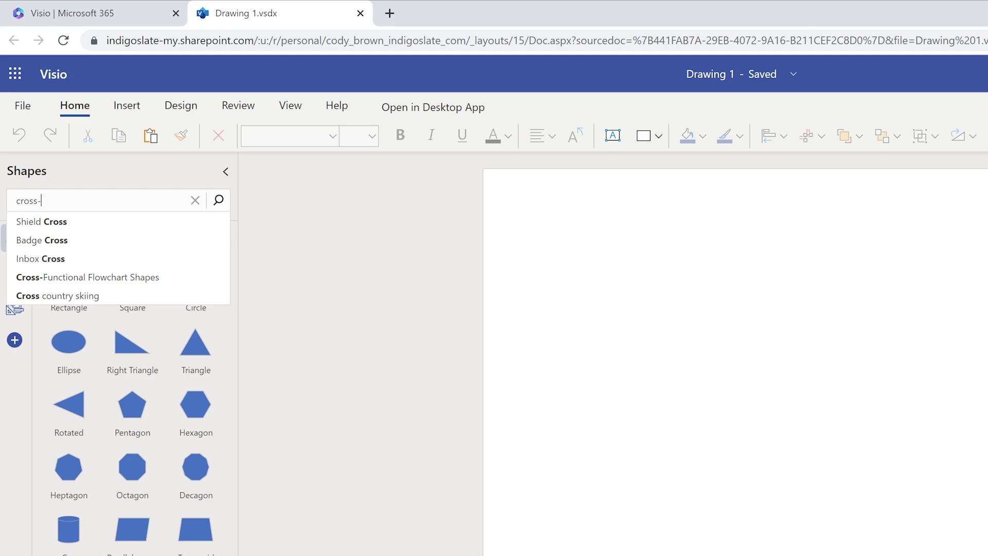
click(92, 280)
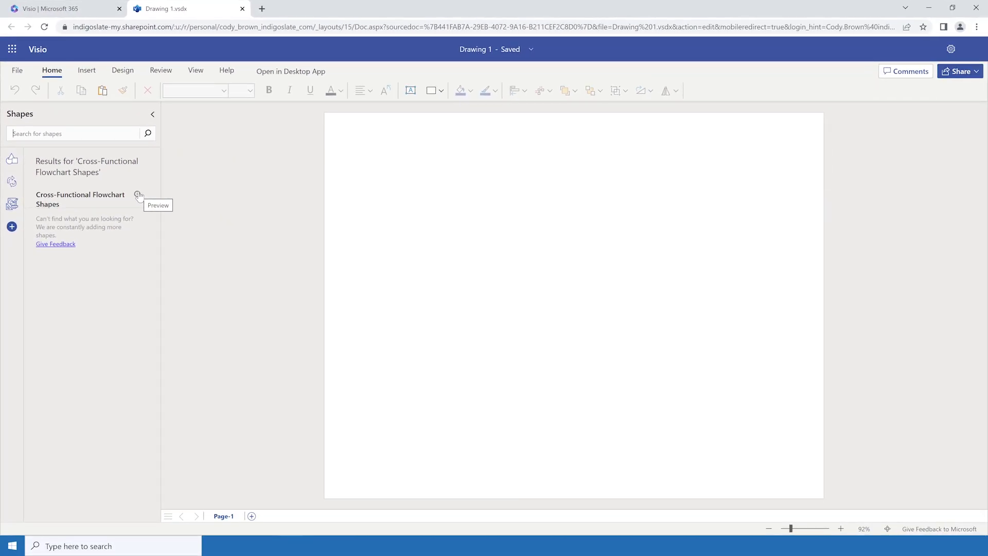
click(139, 194)
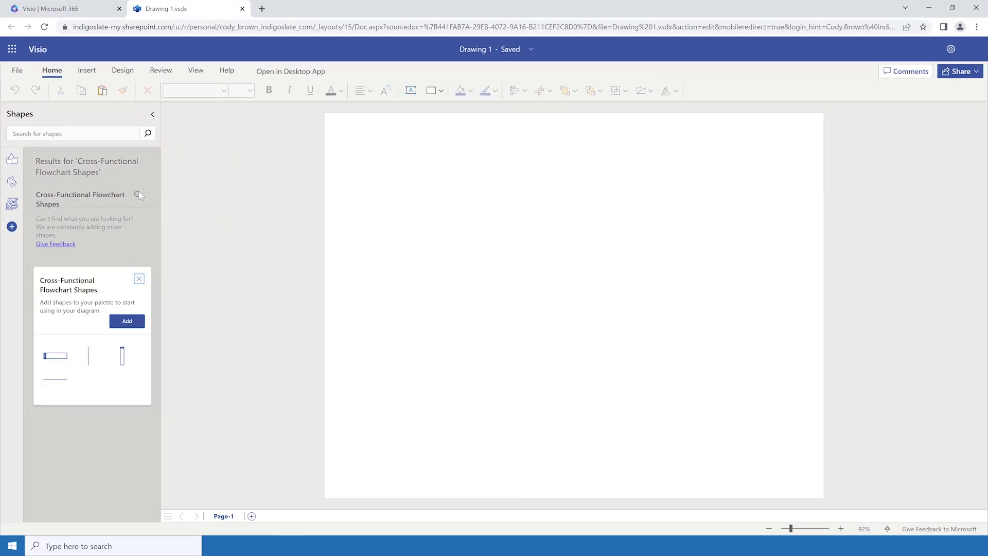
click(126, 321)
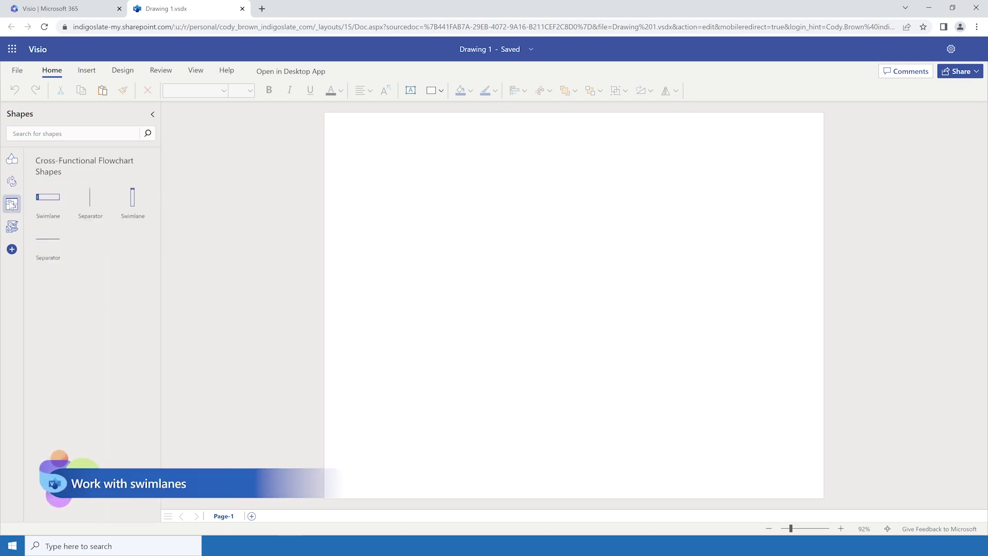
Drag four swimlanes onto the page, stacked one below another
drag(47, 197, 455, 172)
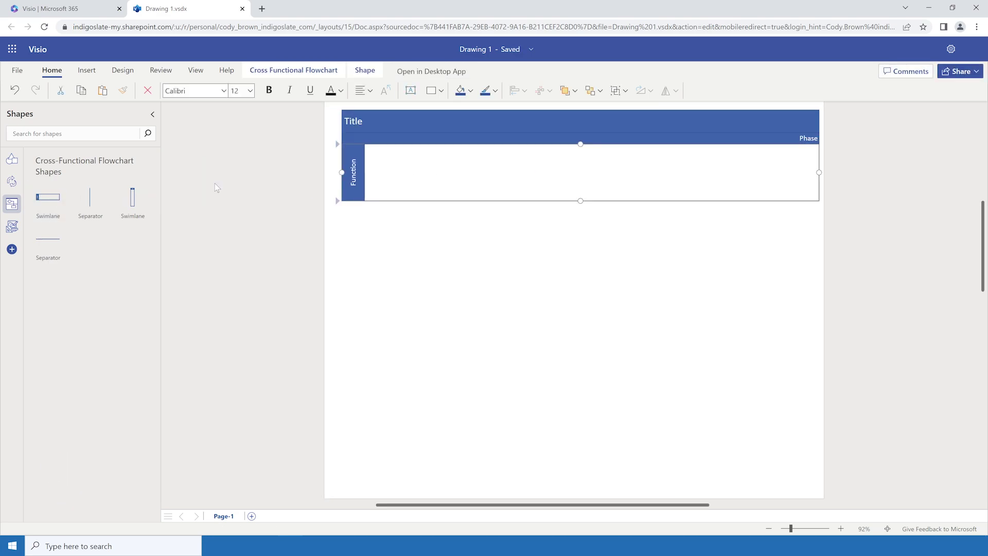
mouse_move(48, 199)
mouse_down()
mouse_move(484, 253)
mouse_move(455, 232)
mouse_up()
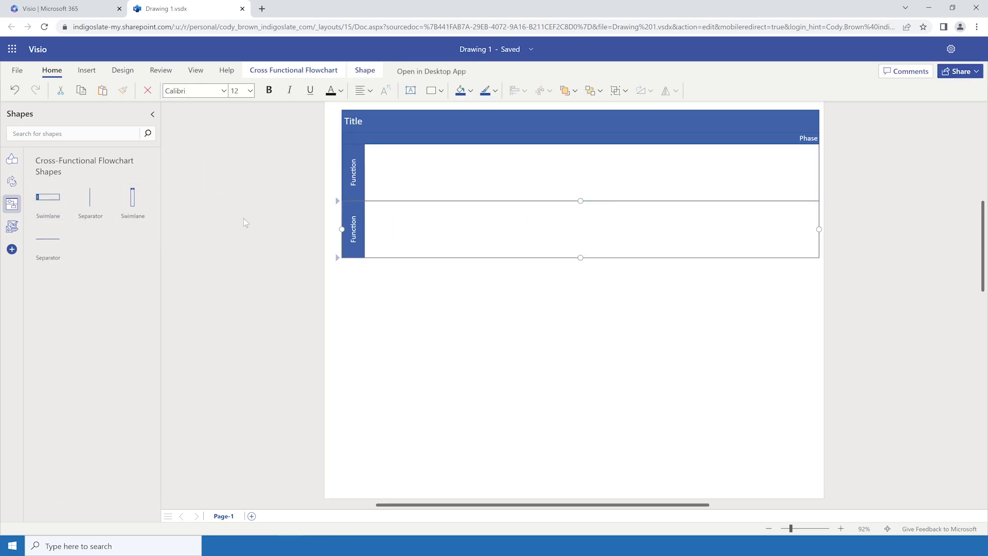
drag(45, 200, 455, 288)
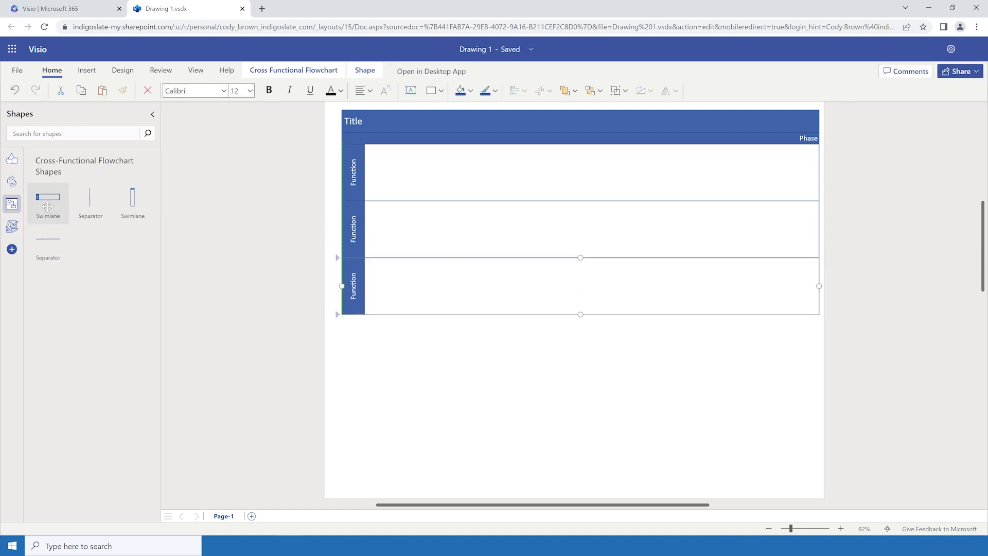
drag(49, 199, 456, 345)
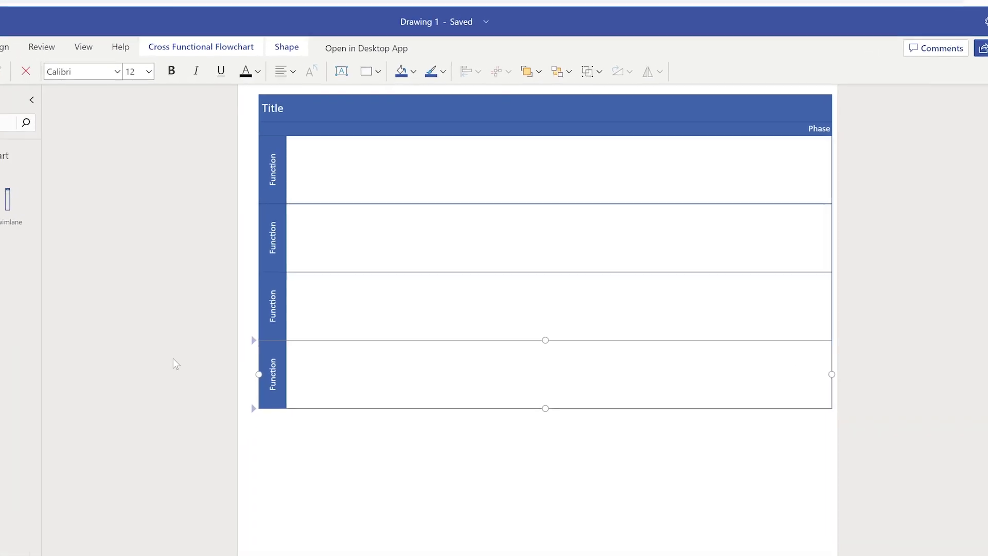
Delete the extra fourth Function lane
click(173, 364)
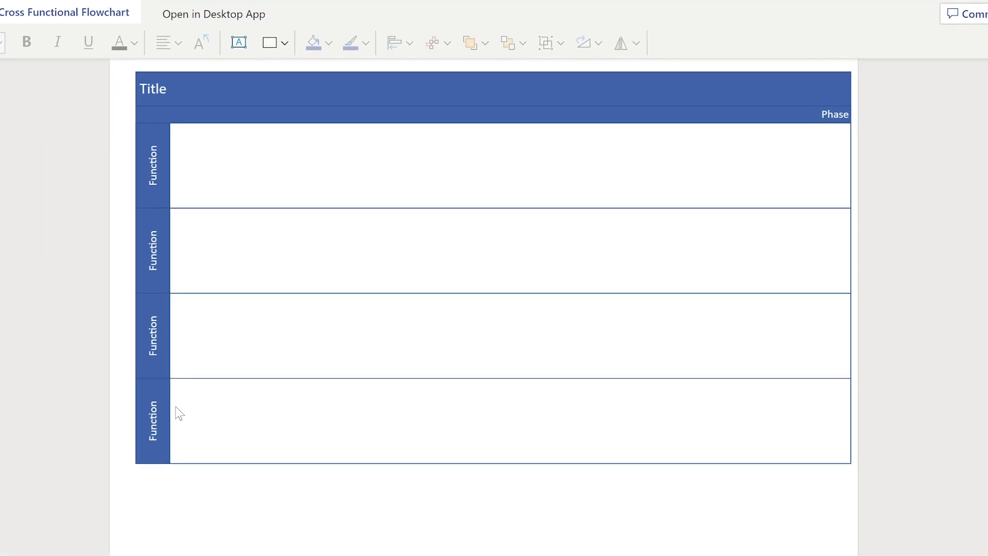
click(166, 409)
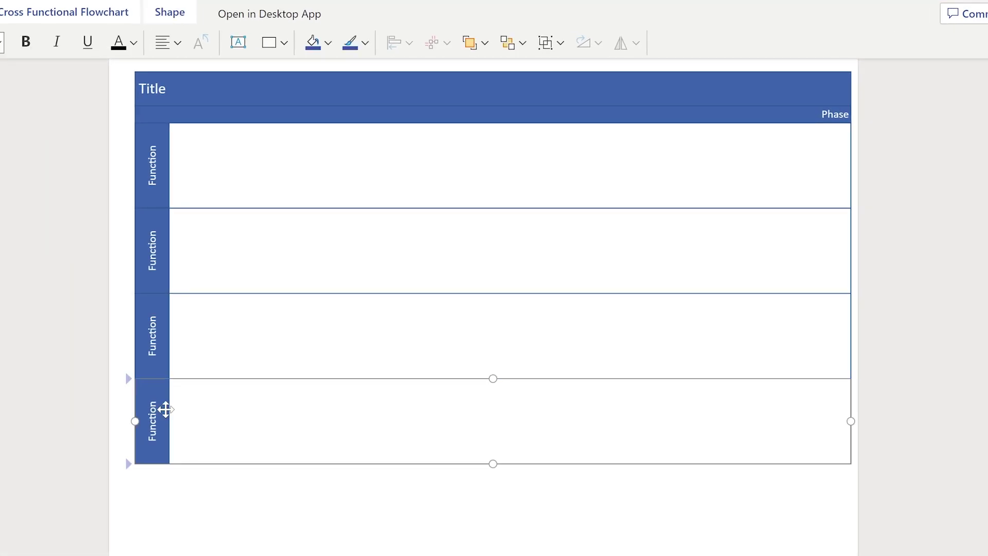
key(Delete)
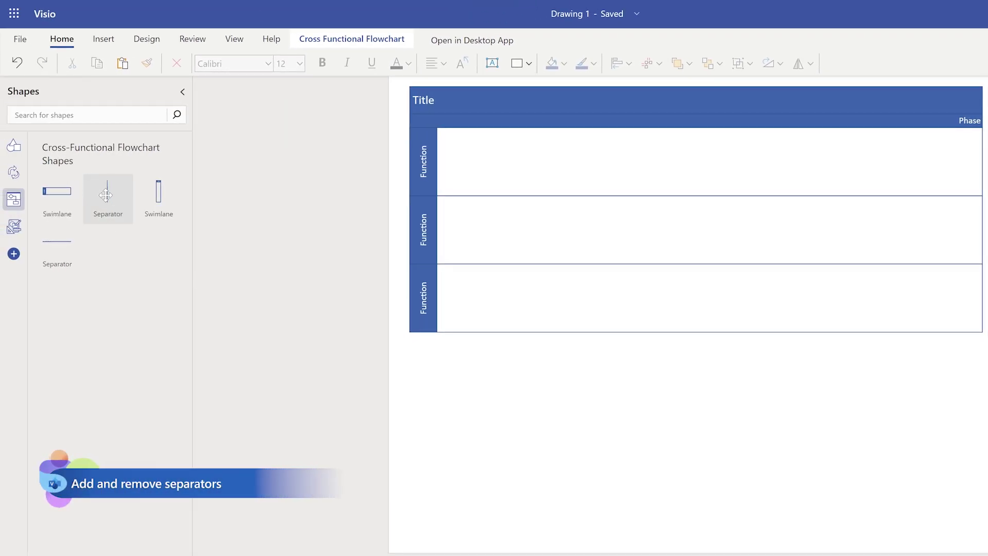
Add two phase separators across the lanes, creating a third phase
drag(106, 194, 538, 231)
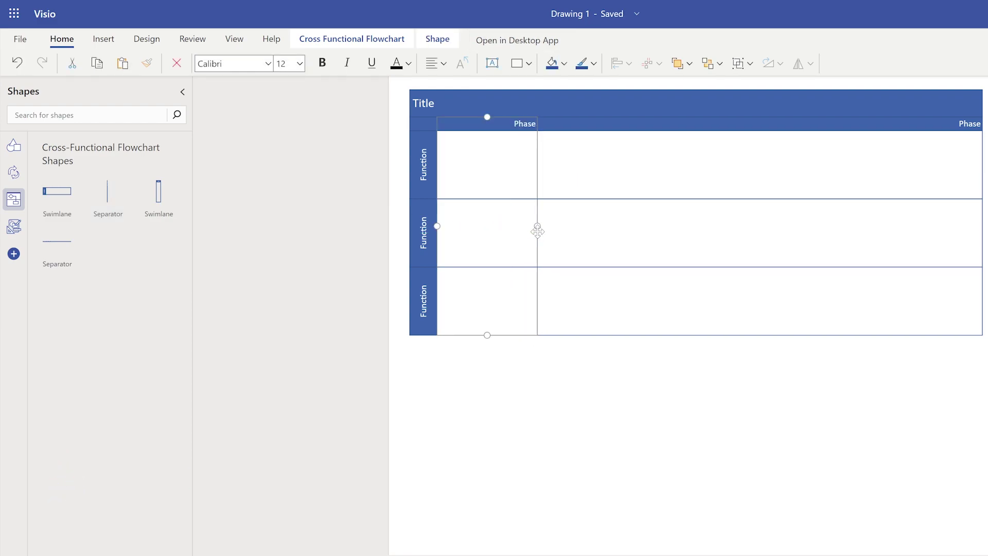
drag(108, 199, 451, 227)
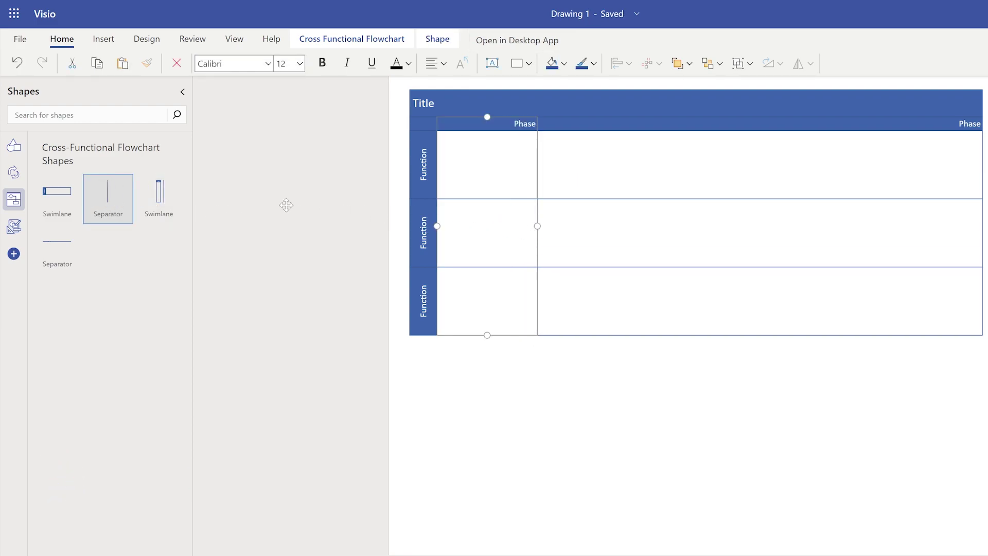
drag(565, 240, 823, 242)
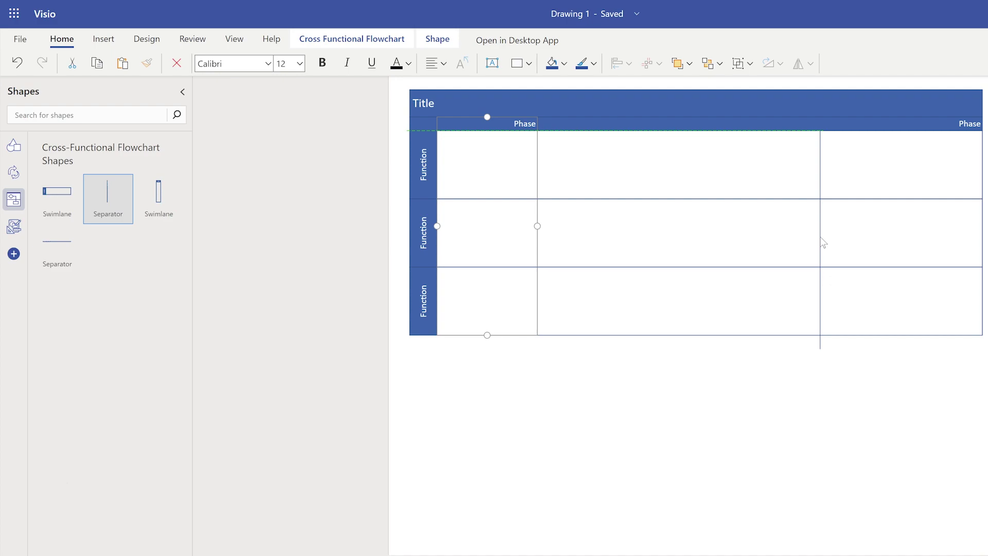
drag(822, 242, 821, 243)
Widen the first phase column and remove the divider between the last two phases
click(585, 230)
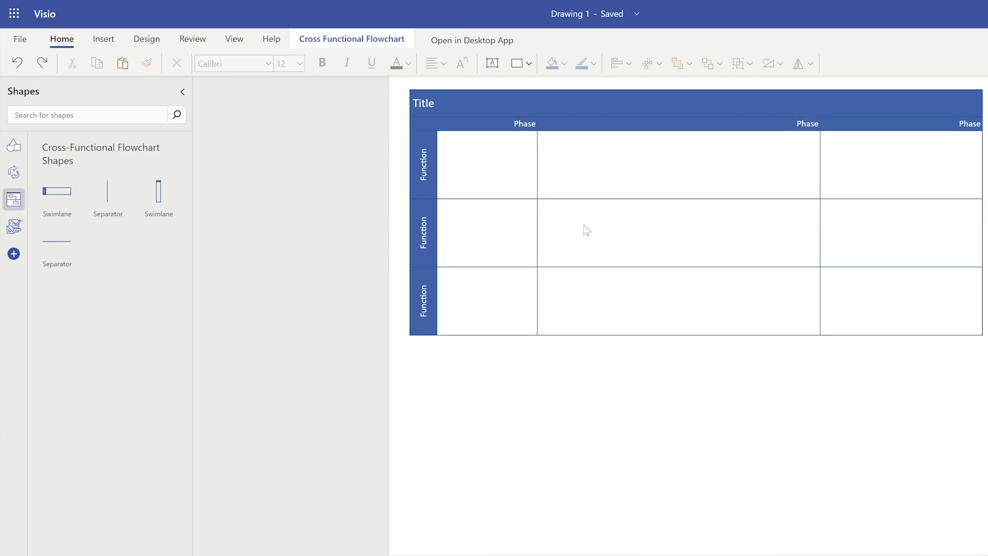
click(536, 235)
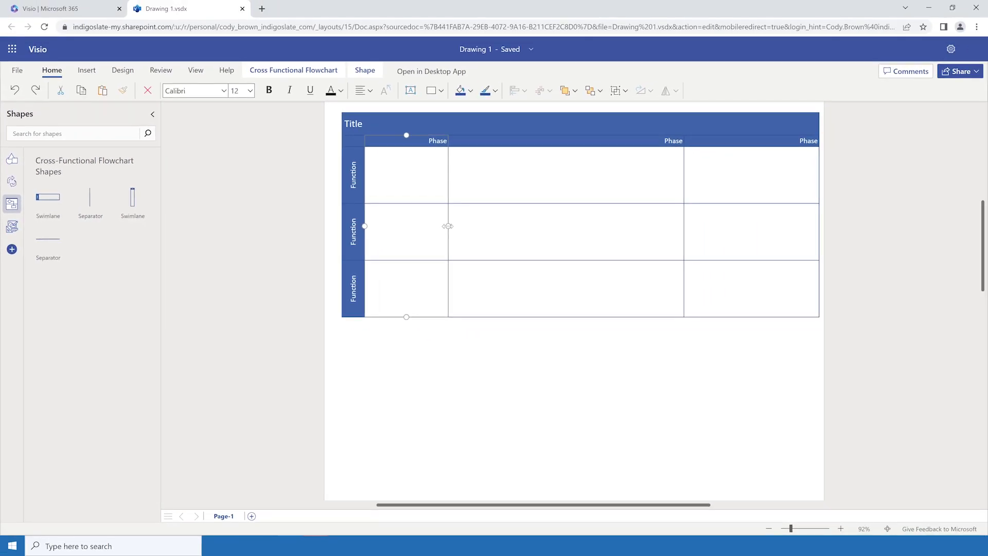
drag(459, 226, 526, 229)
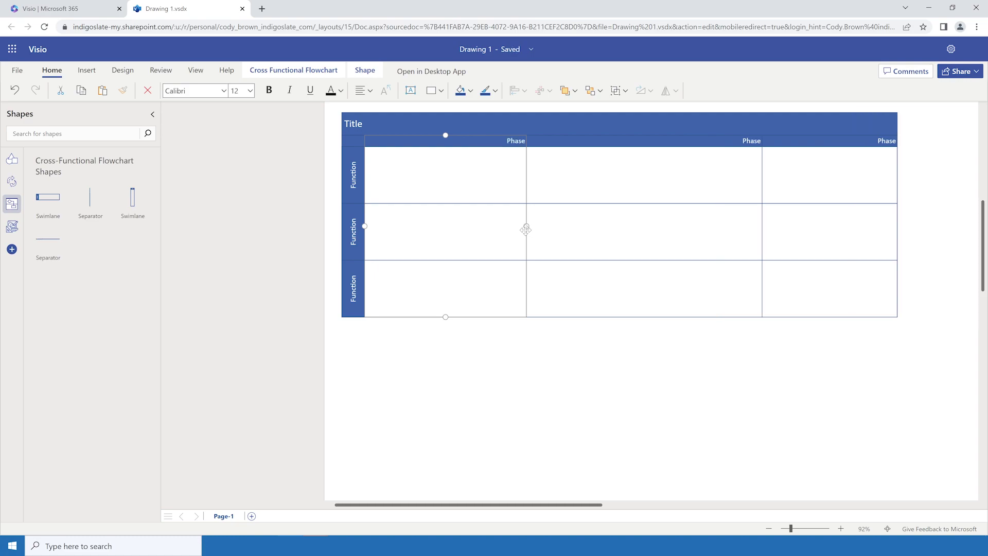
click(763, 227)
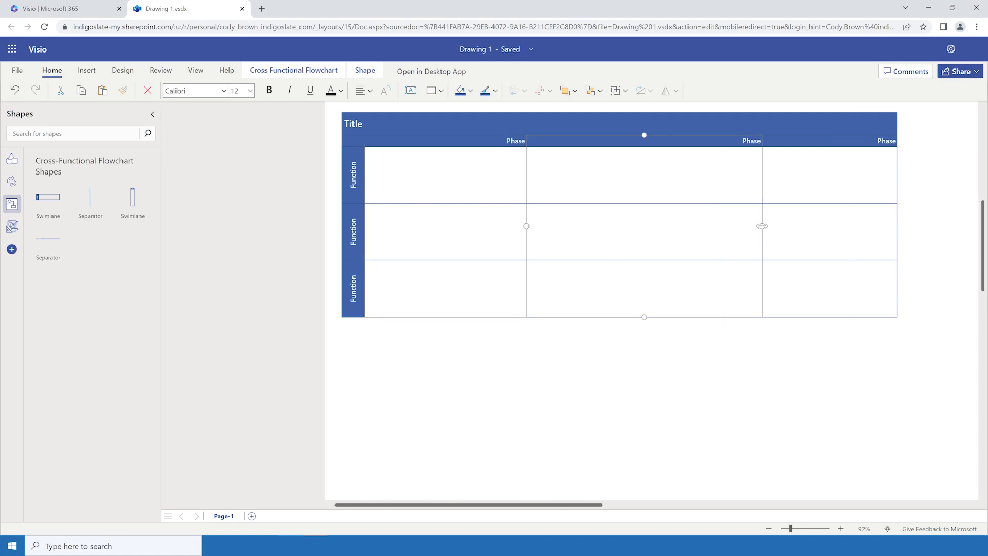
drag(762, 225, 762, 227)
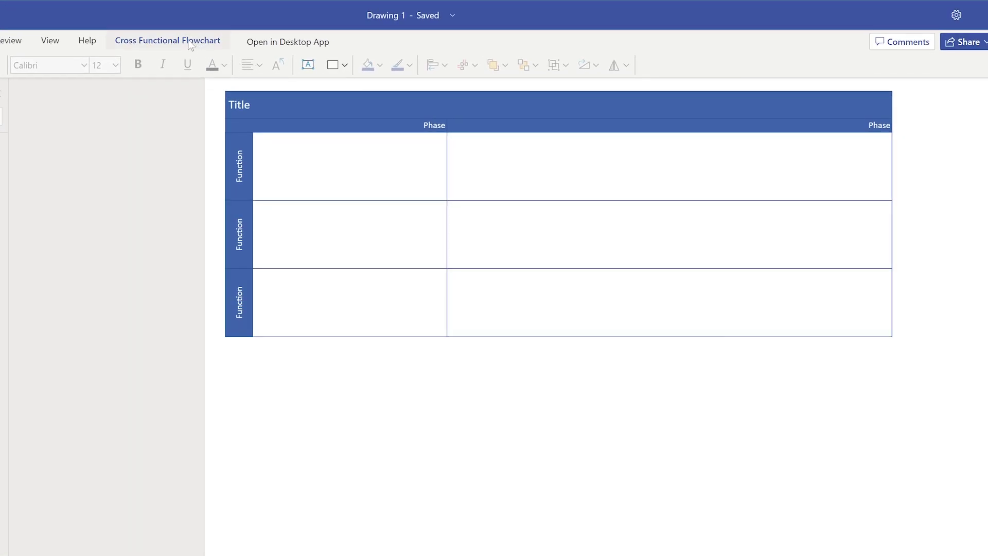
Turn off Show Separators on the Cross Functional Flowchart tab and confirm the deletion
click(178, 46)
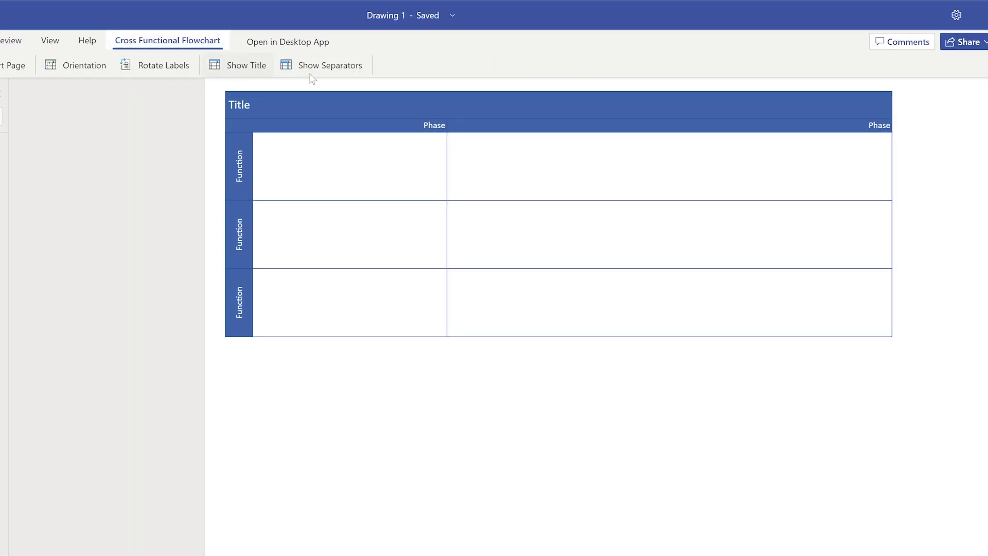
click(325, 70)
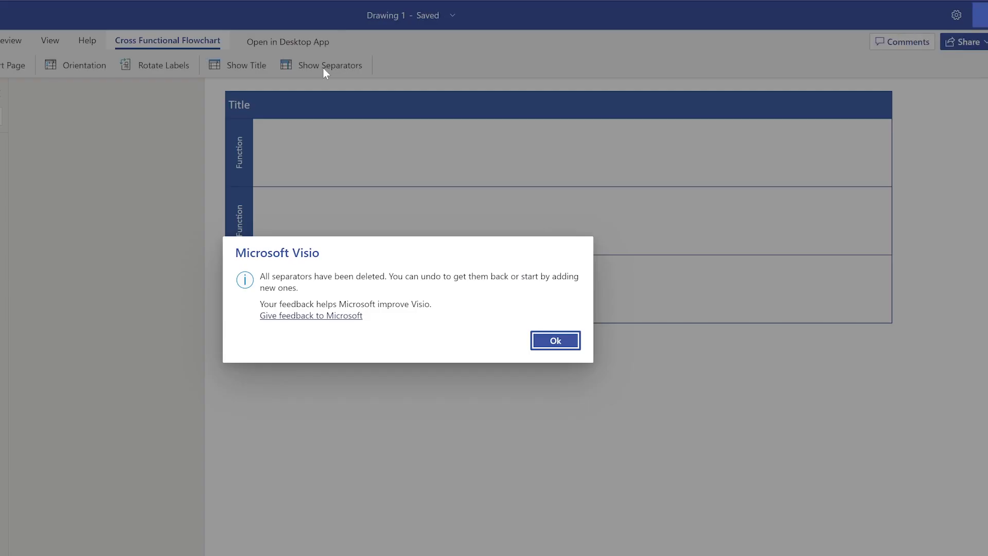
click(555, 341)
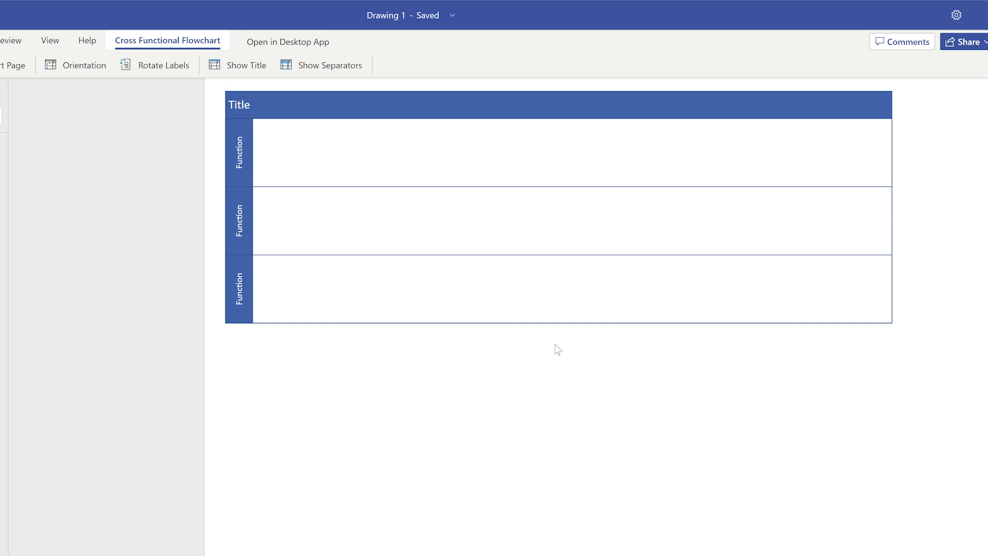
Toggle Show Title off and on, rotate the Function labels, and select the first label
click(245, 69)
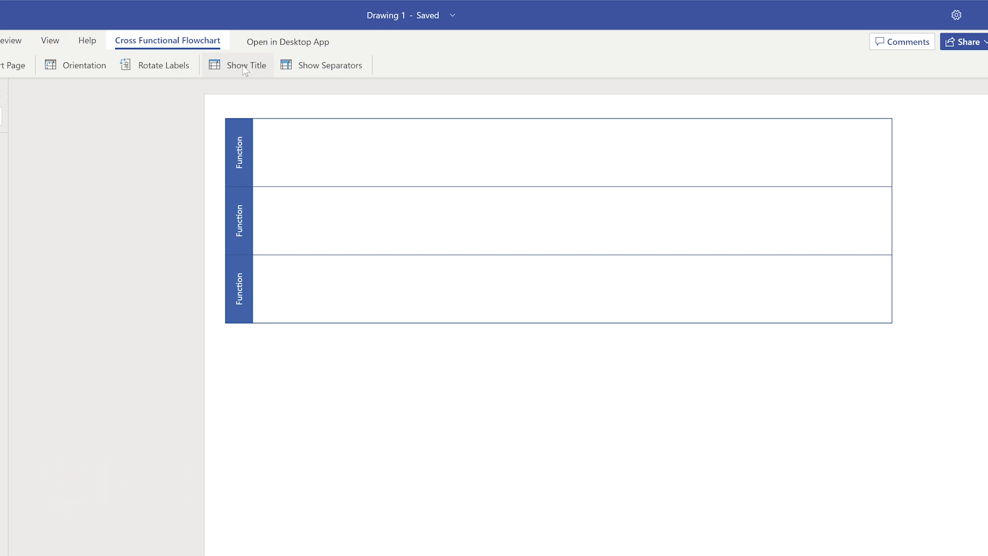
click(245, 70)
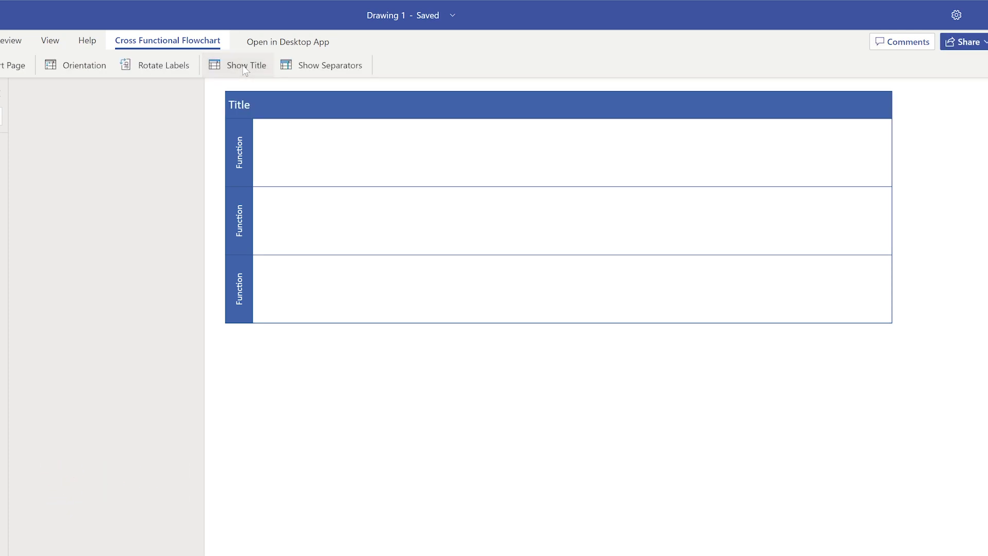
click(153, 66)
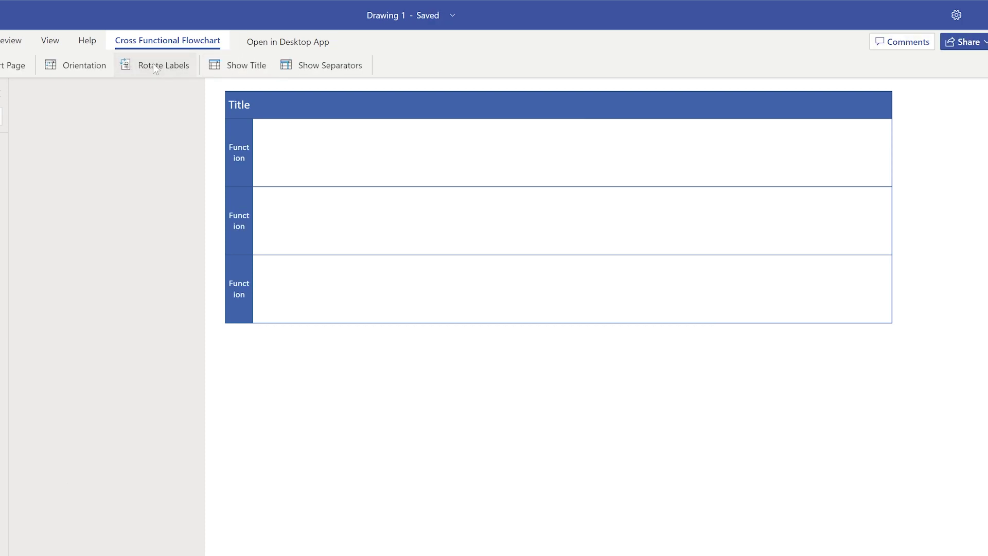
click(235, 152)
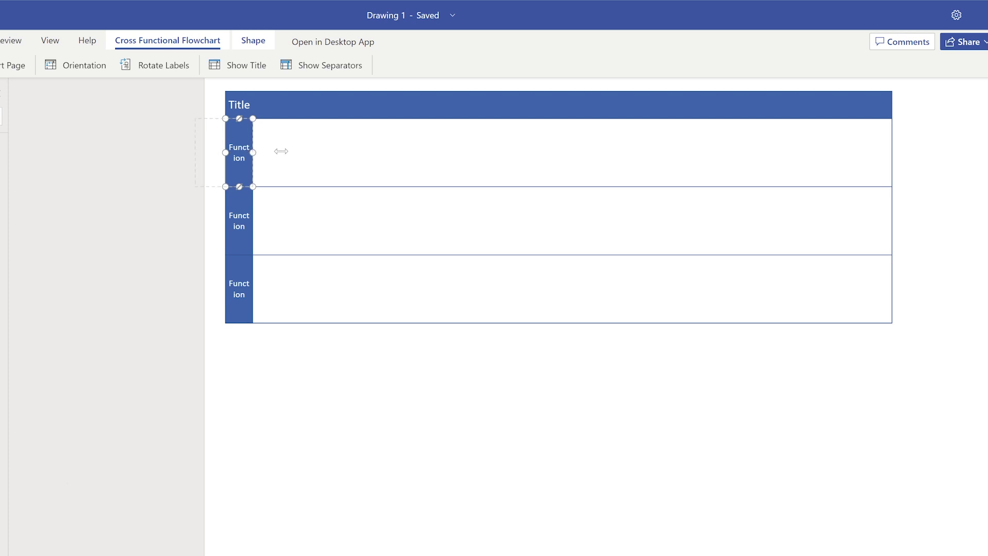
Widen the label column, switch the lanes to vertical, and rotate the labels horizontal
drag(281, 151, 282, 151)
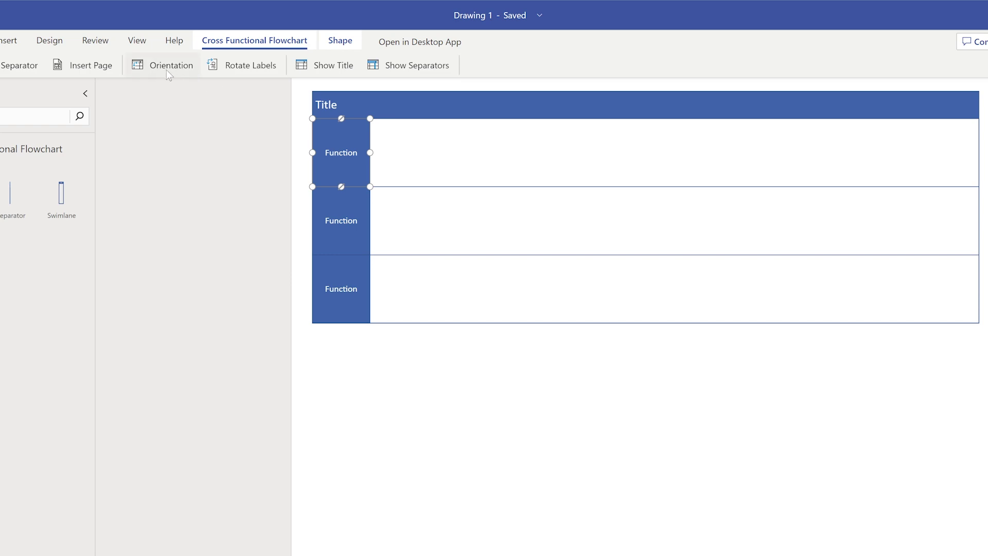
click(163, 68)
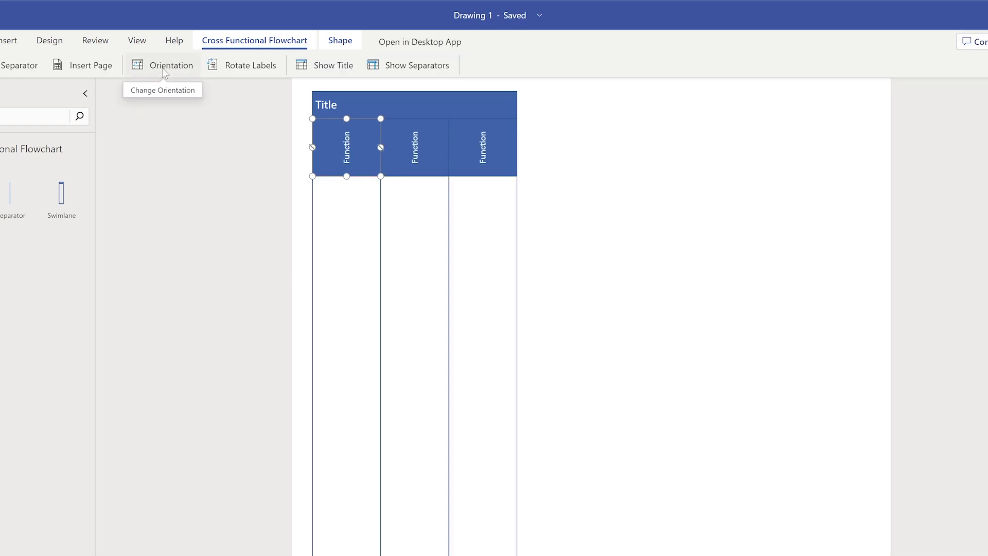
click(243, 68)
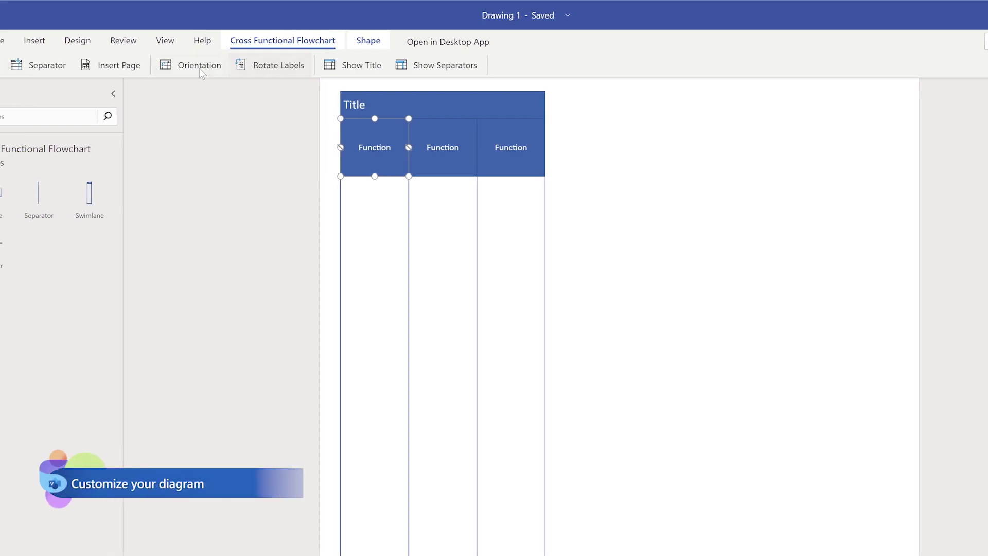
Apply the Daybreak theme colours from the Design tab
click(107, 44)
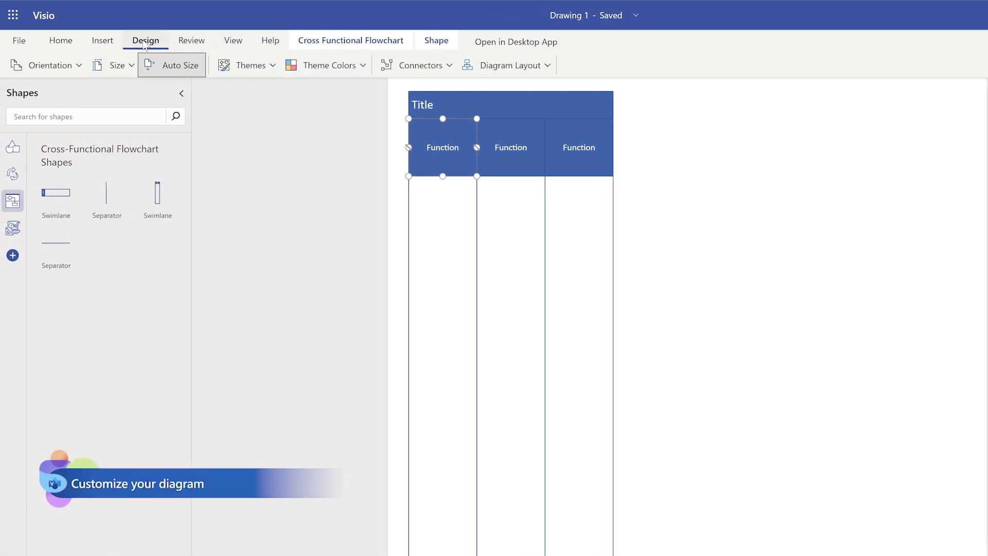
click(355, 69)
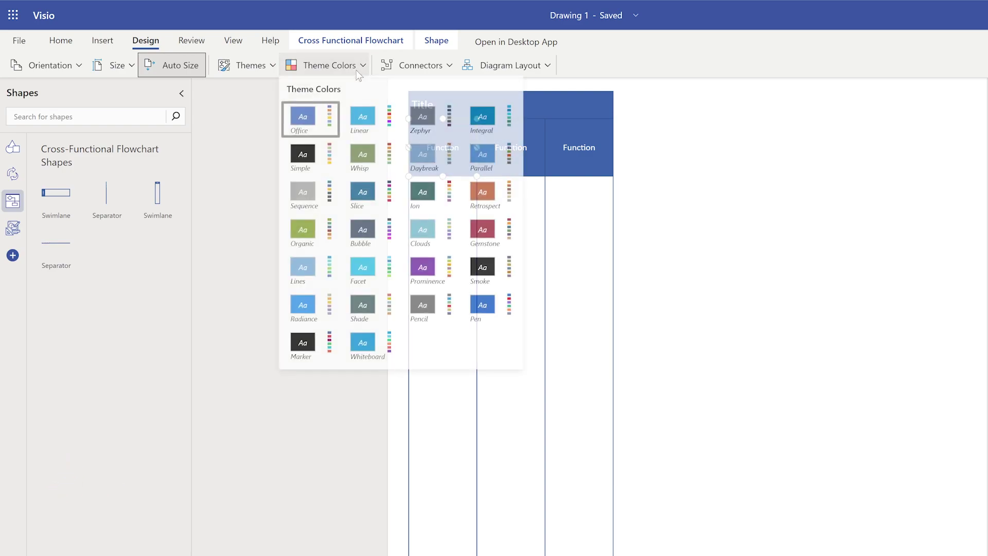
click(422, 158)
Fill the Title bar with Accent 2, Darker 25%
click(513, 107)
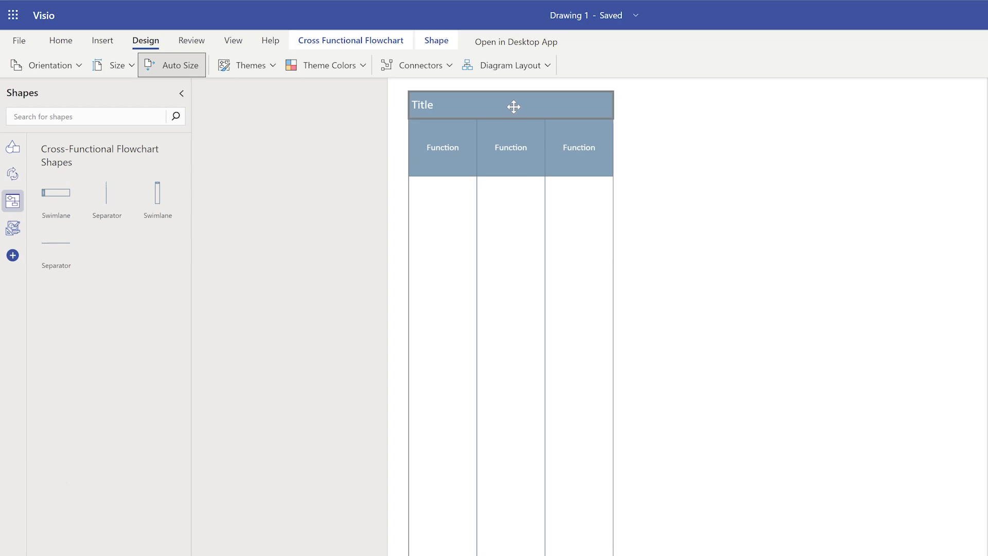
right_click(507, 107)
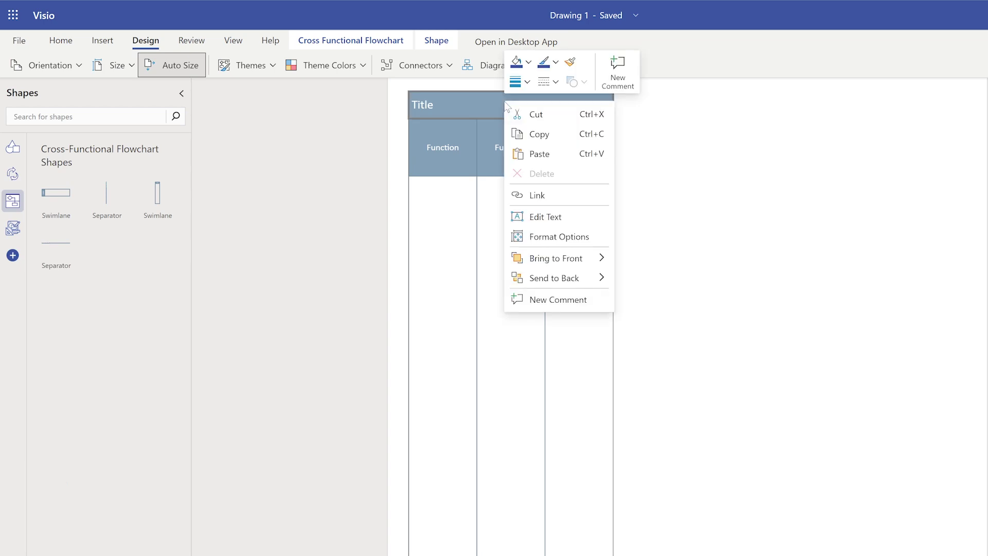
click(527, 63)
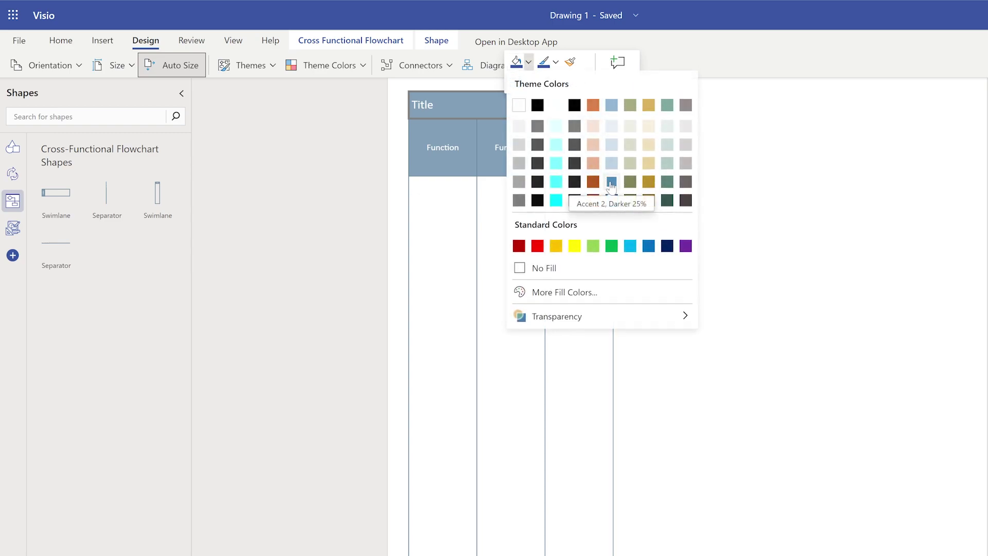
click(610, 186)
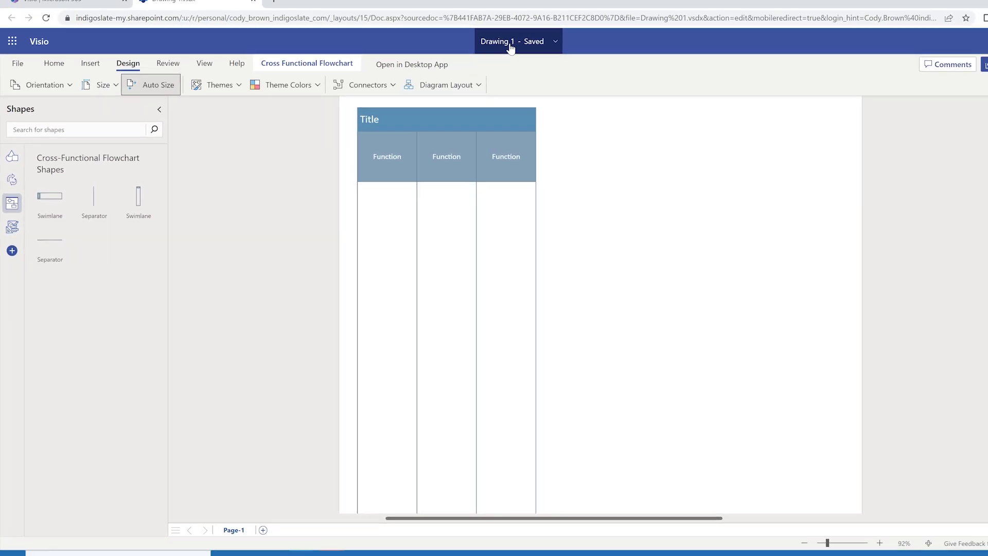
Open the file name field to begin renaming the drawing 'New Cross-Functional Flowchart'
click(488, 54)
text(New Cross-Functional Flowchart)
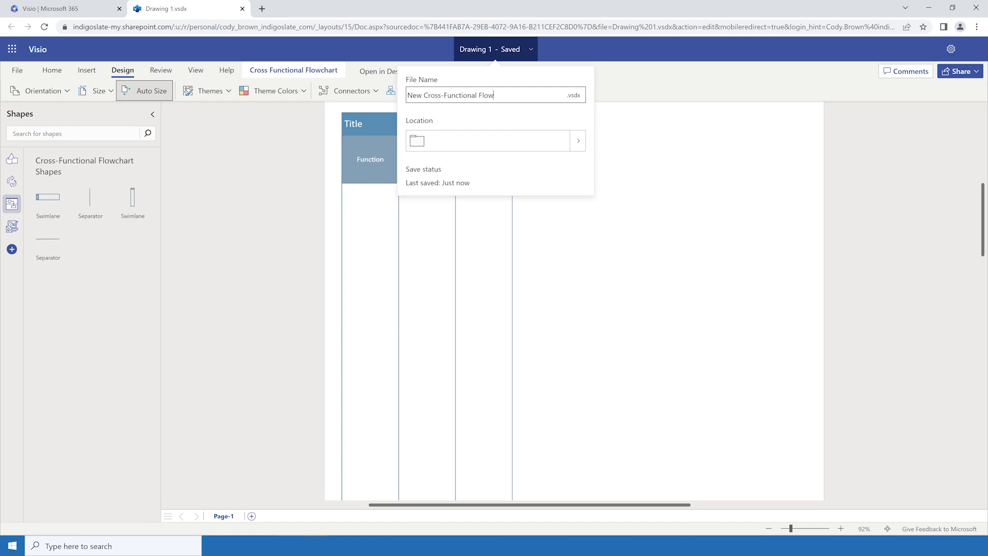